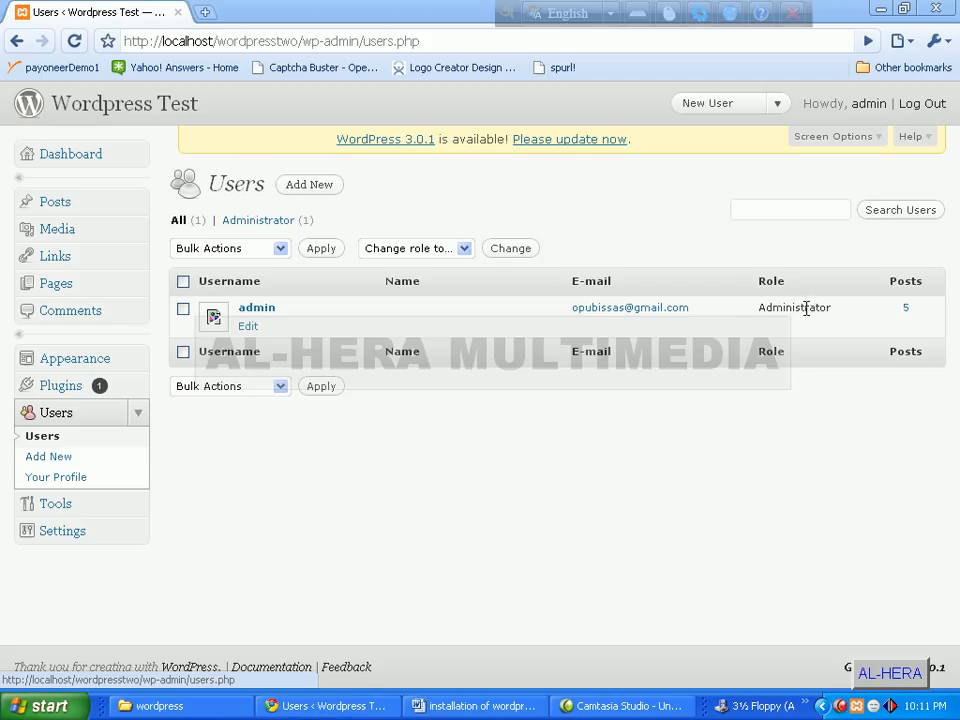
- Go from the Users list to the blank Add New User form and review its heading and note
left_click_drag(808, 307, 840, 308)
left_click(828, 335)
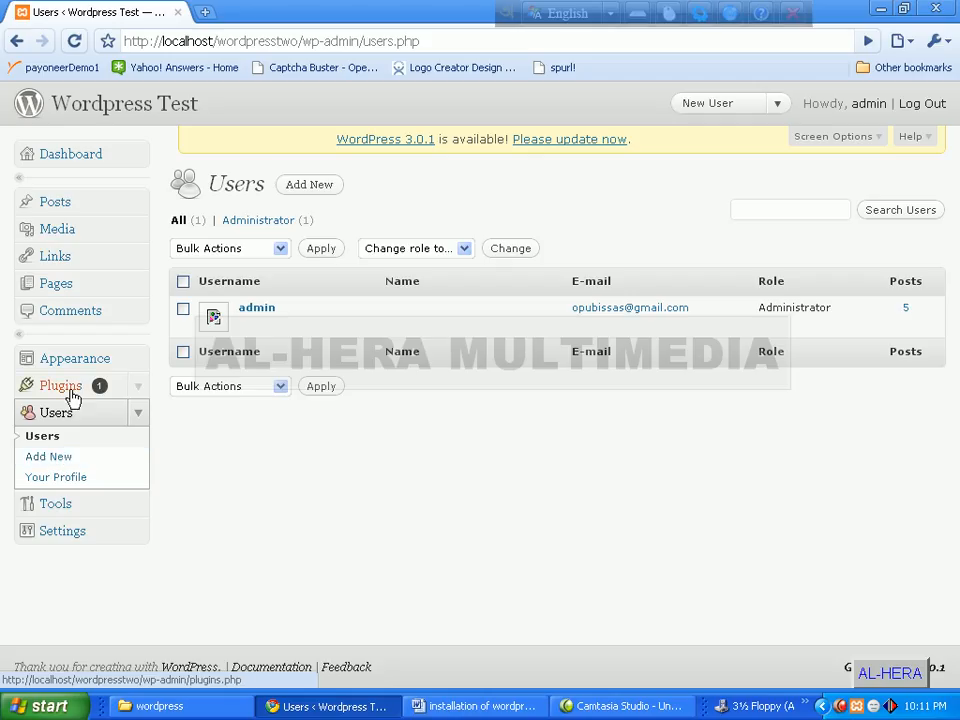
left_click(58, 459)
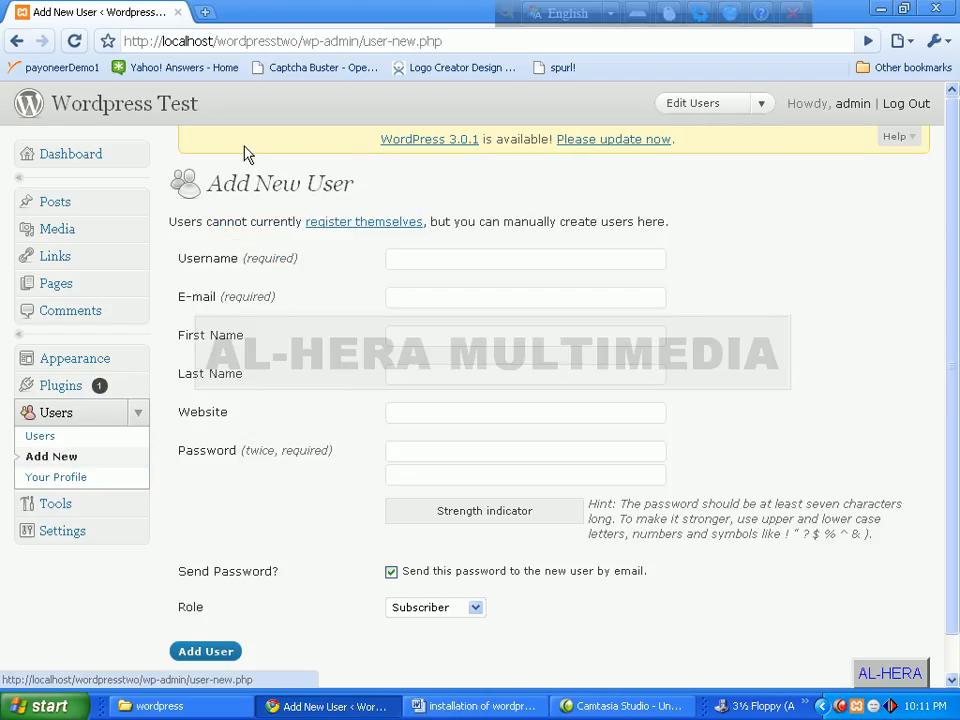
left_click_drag(210, 183, 388, 189)
left_click(390, 189)
left_click_drag(559, 221, 700, 227)
left_click(703, 233)
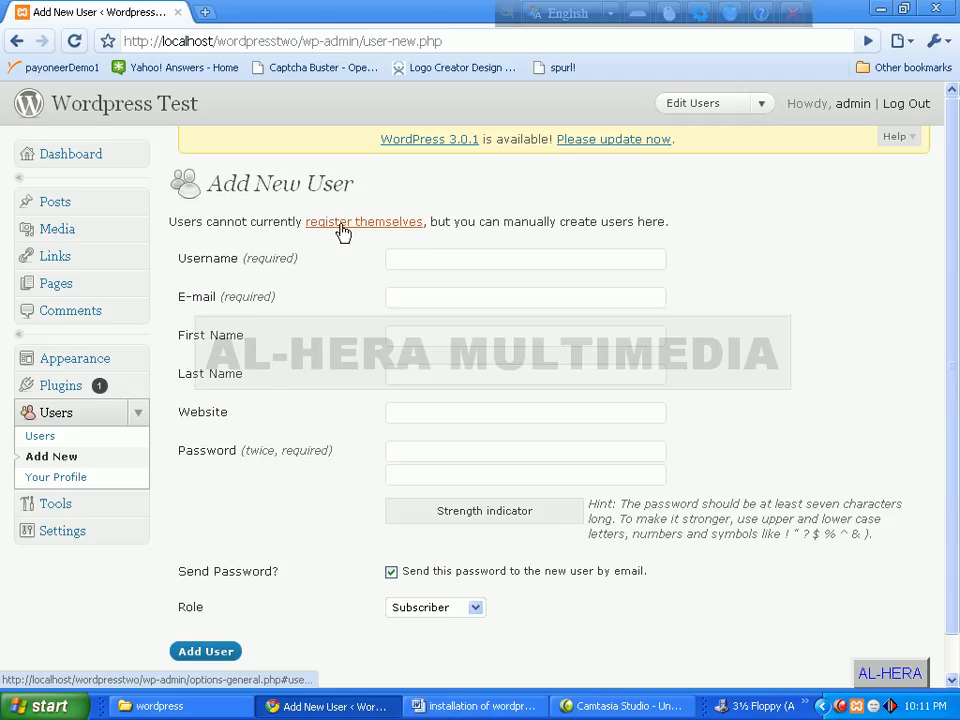
right_click(128, 107)
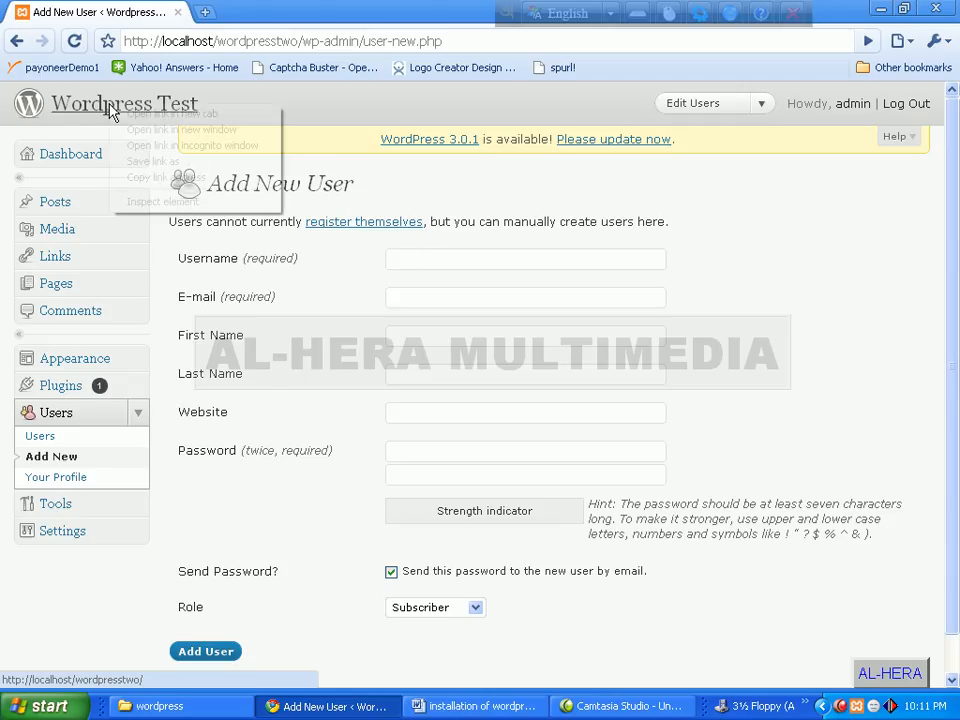
- Open the public site's home page in a new tab, scroll through it, then return to the form
left_click(170, 112)
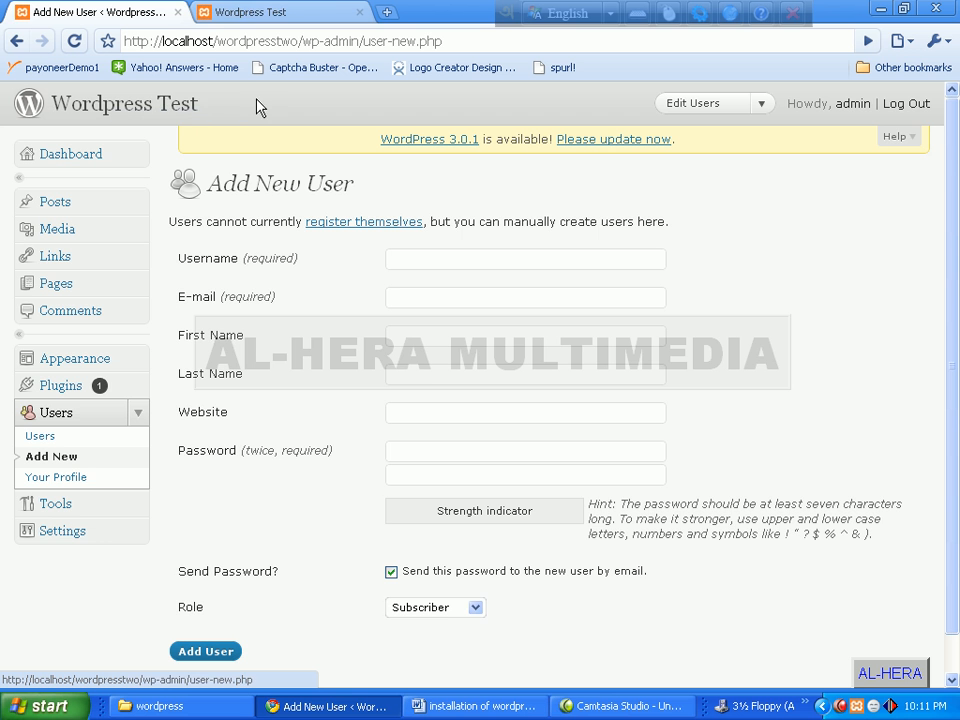
left_click(287, 13)
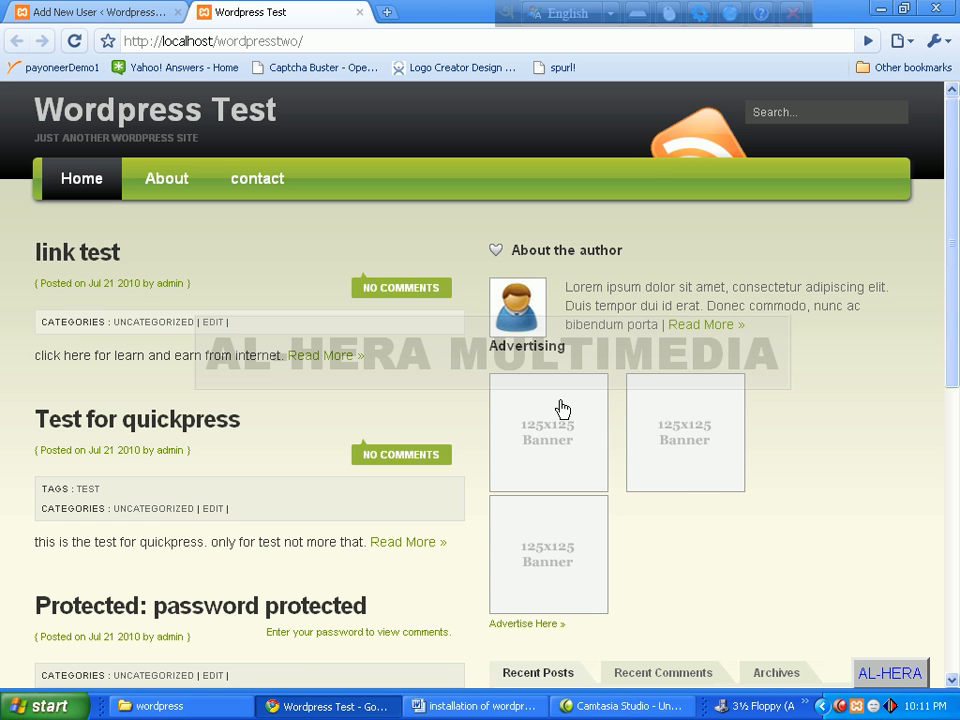
scroll(553, 407, "down", 6)
scroll(546, 515, "up", 3)
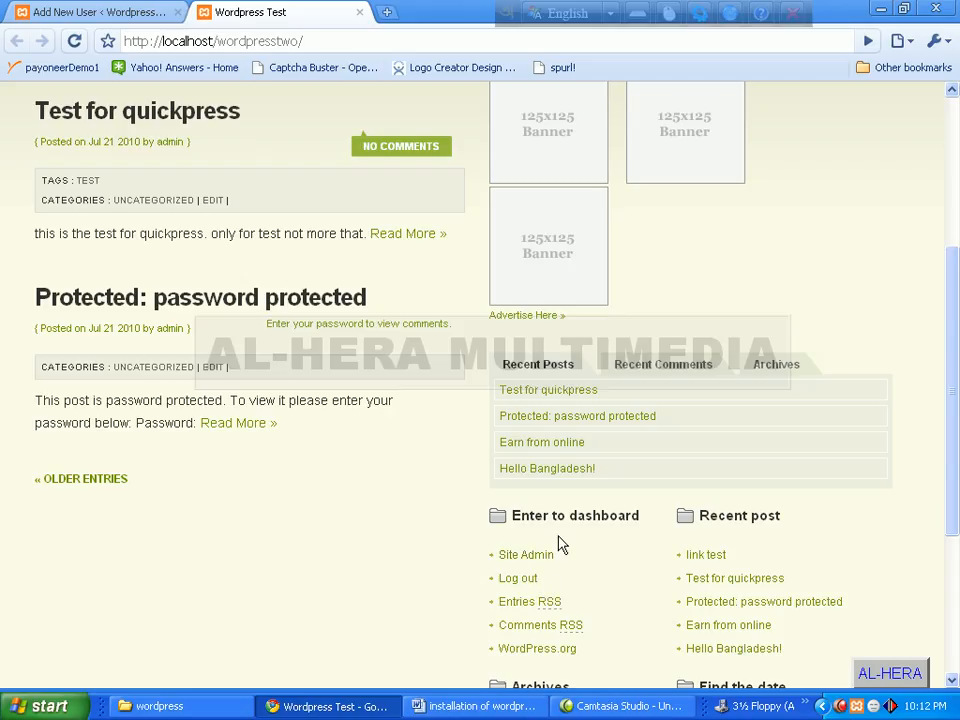
left_click(113, 18)
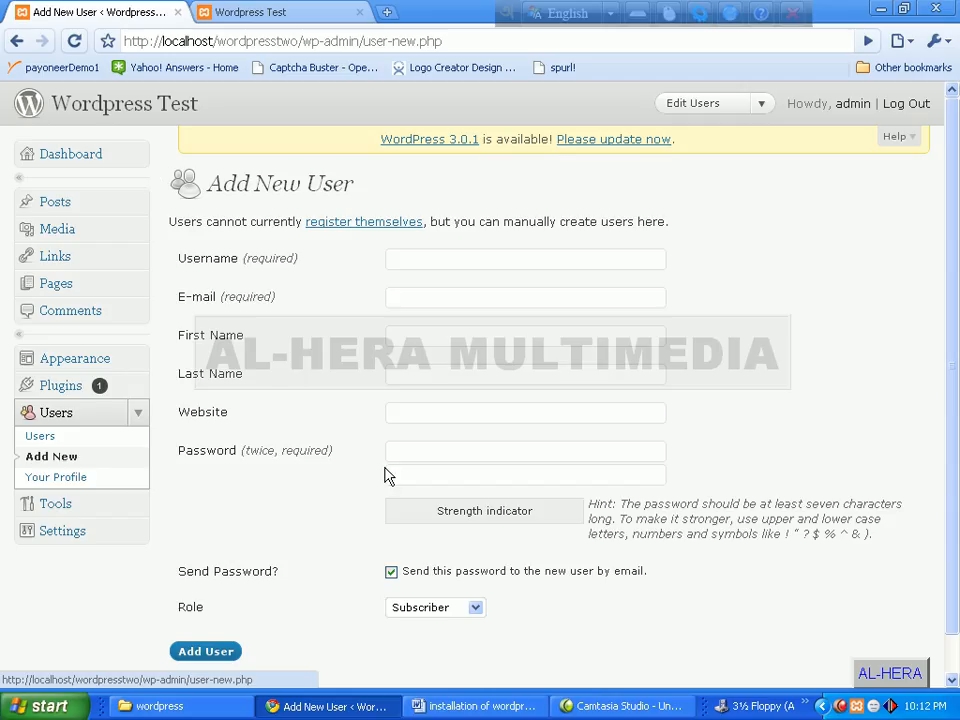
- Enter the new user's username in the Add New User form
scroll(370, 430, "down", 1)
scroll(365, 408, "up", 1)
left_click_drag(222, 184, 480, 188)
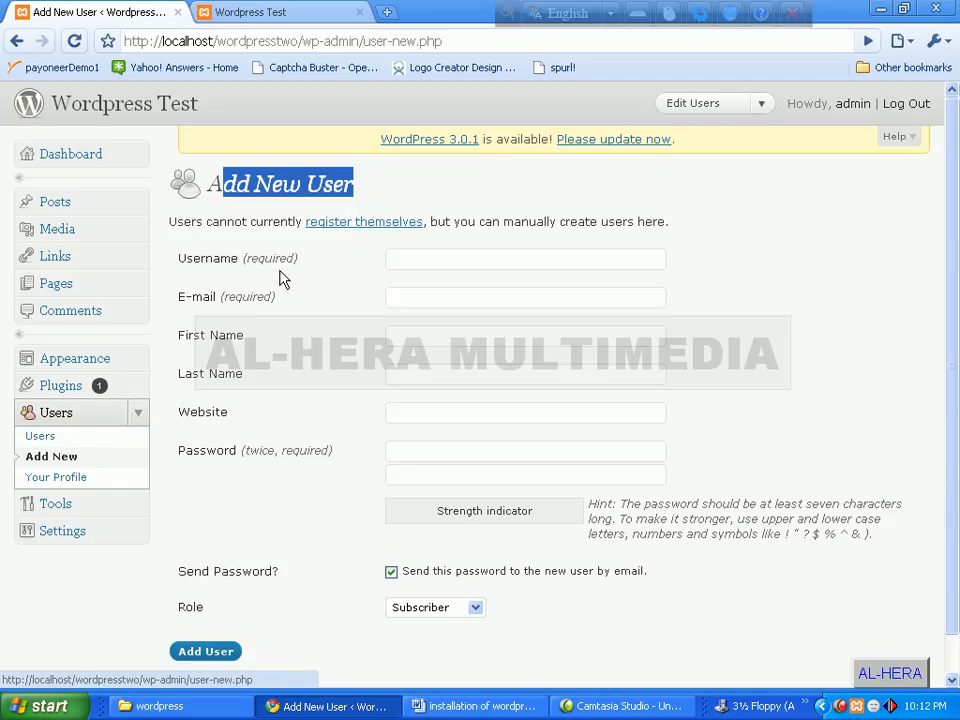
left_click(461, 256)
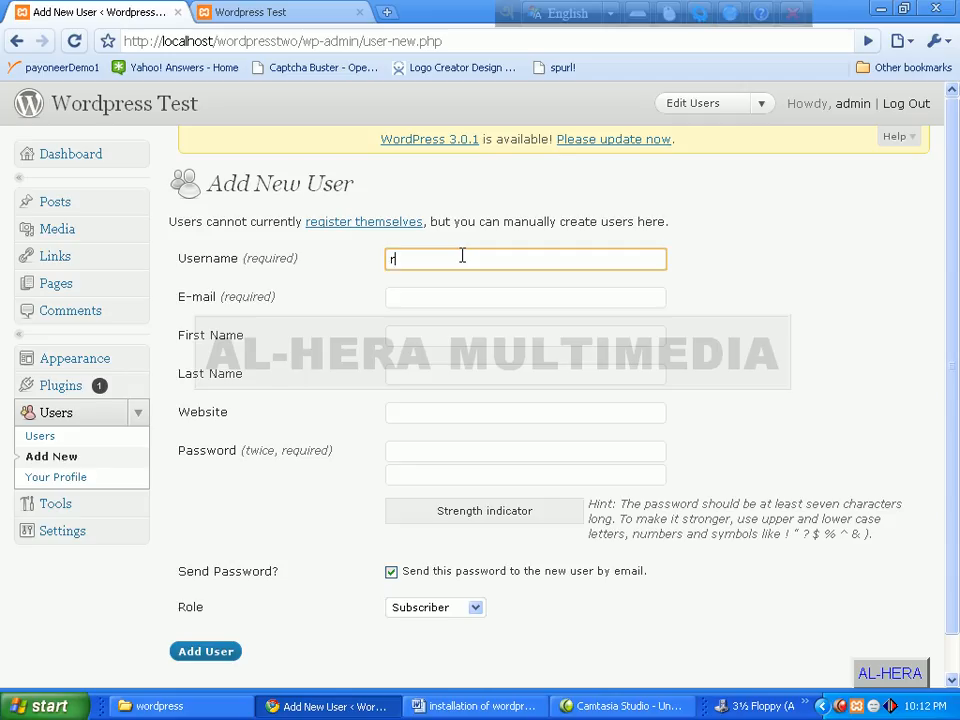
type("Rakib")
- Fill in the new user's e-mail address, first name and last name
left_click(459, 296)
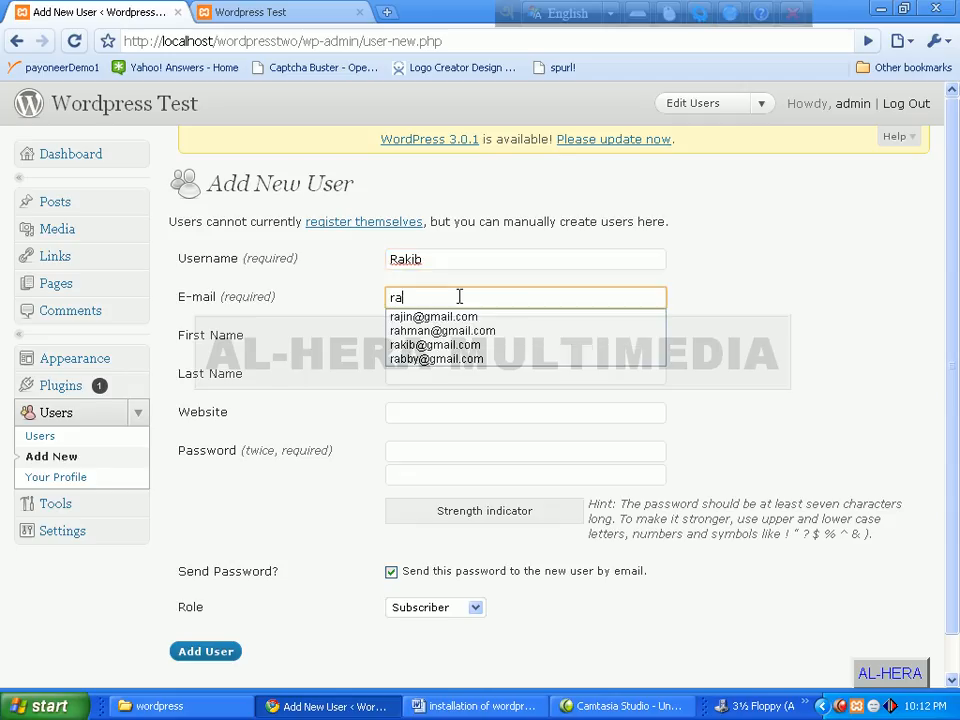
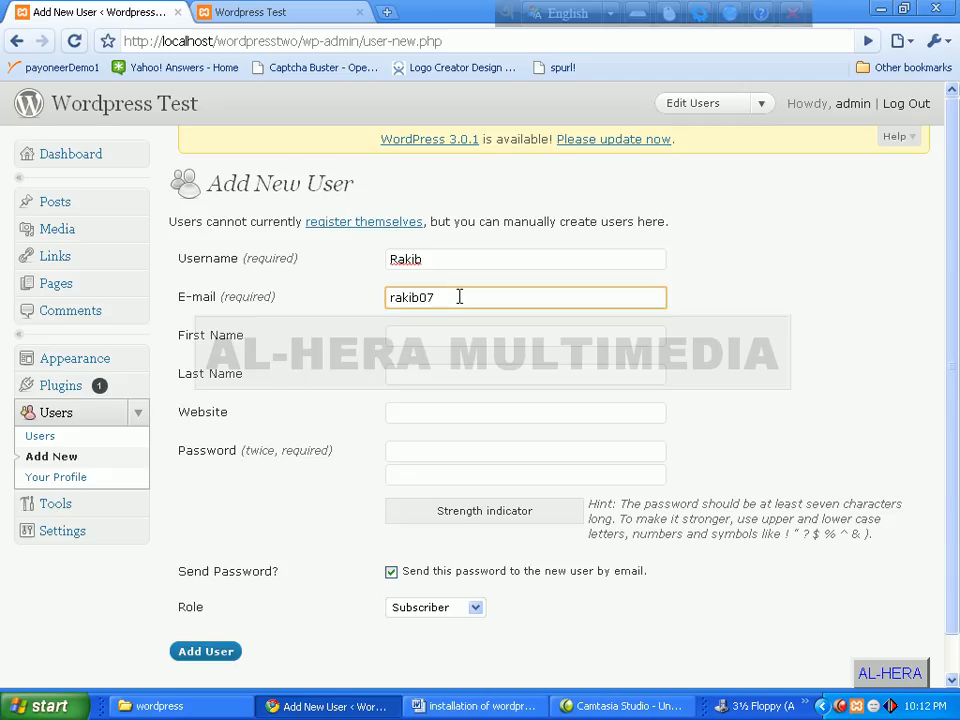
key("Tab")
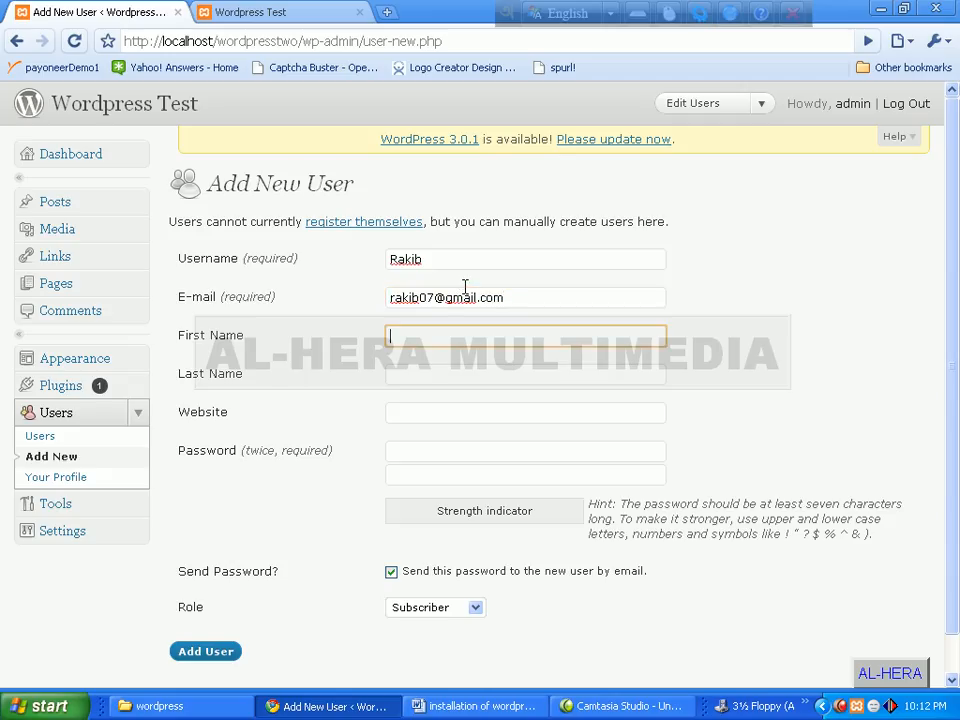
key("Tab")
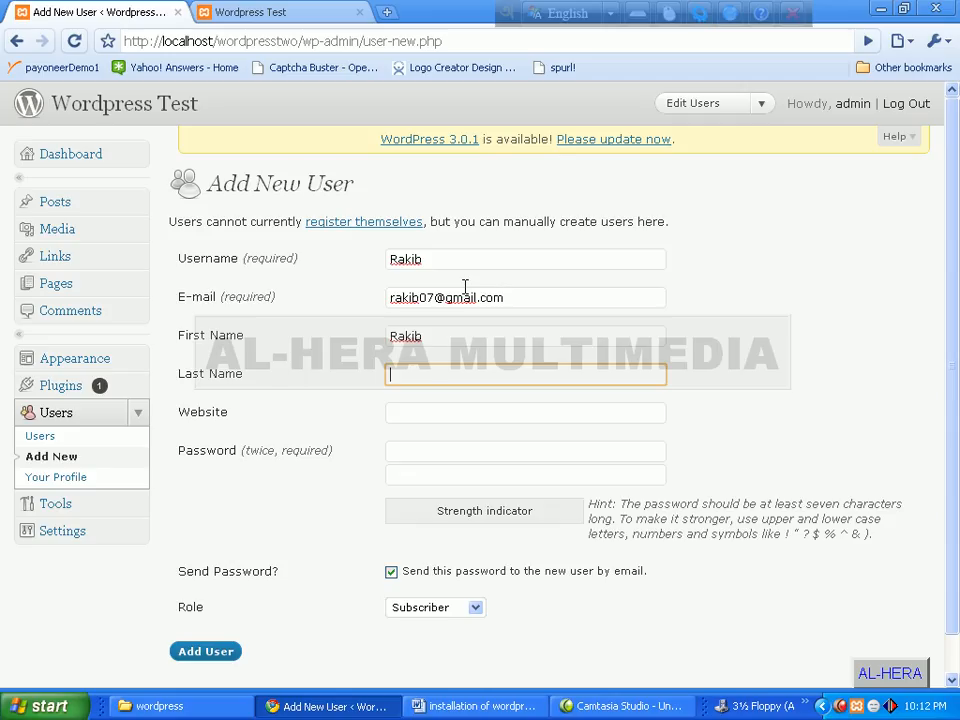
key("Tab")
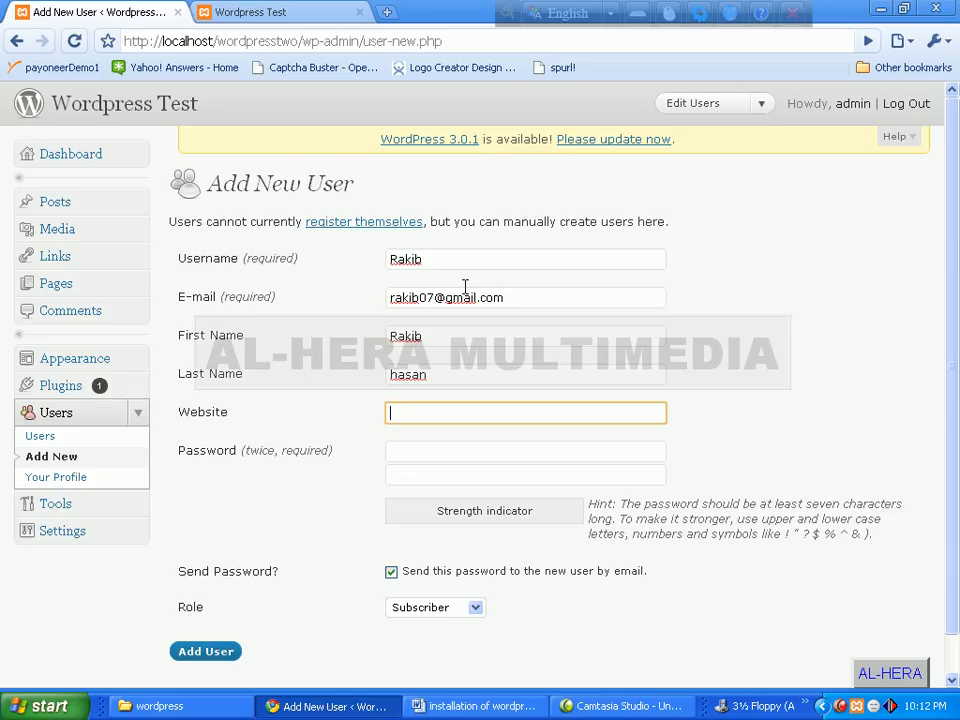
- Type the same password into both password fields so they match, rated Weak
left_click(439, 454)
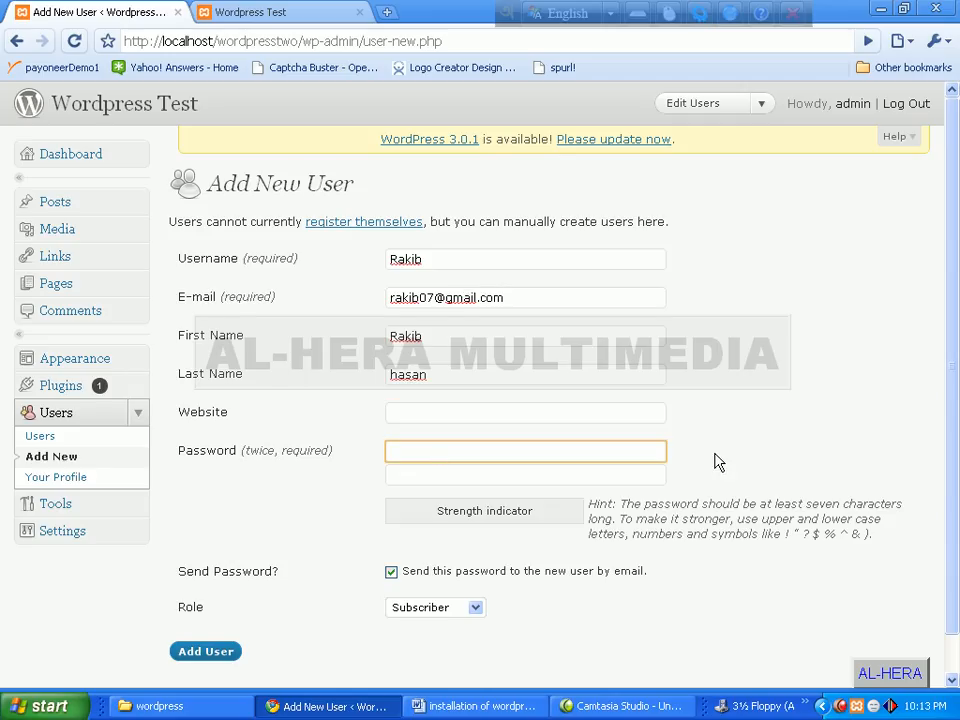
type("123456")
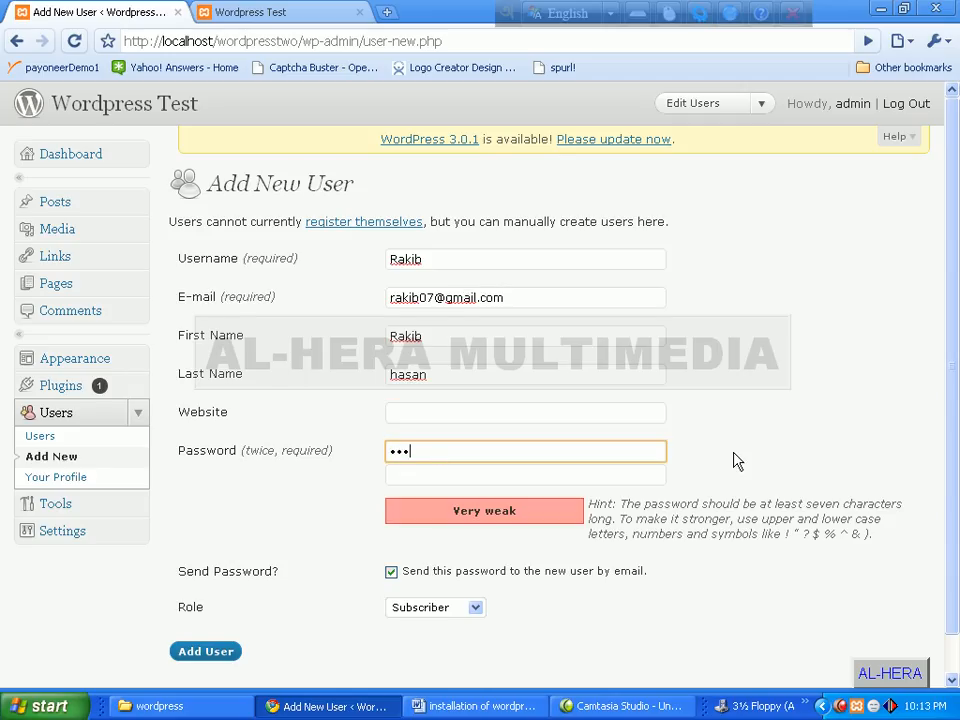
type("78")
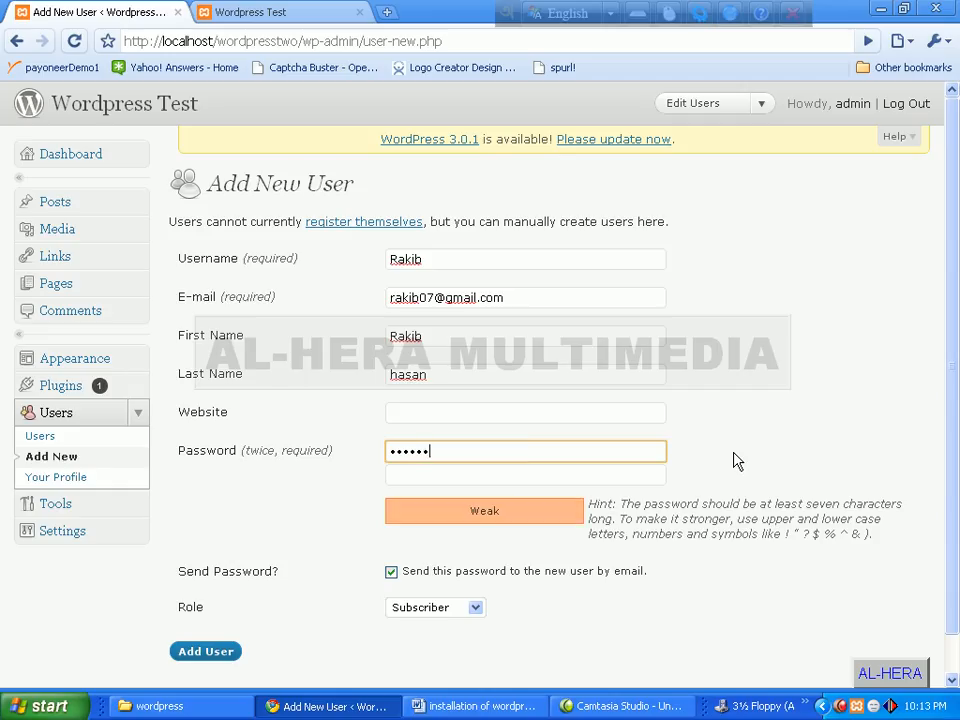
left_click(633, 464)
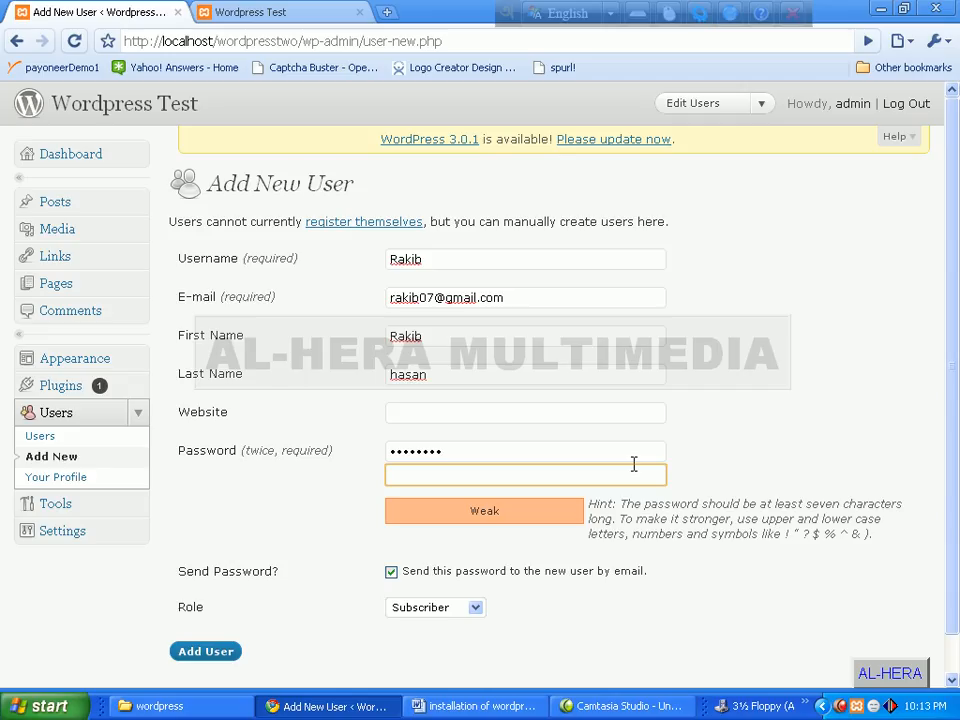
type("123456")
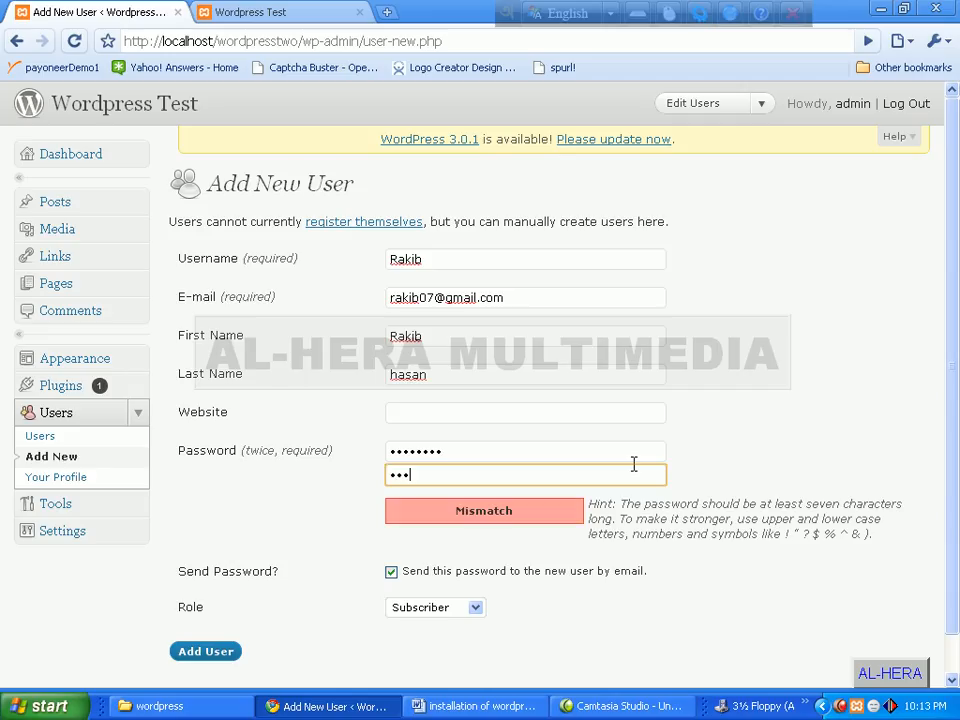
type("78")
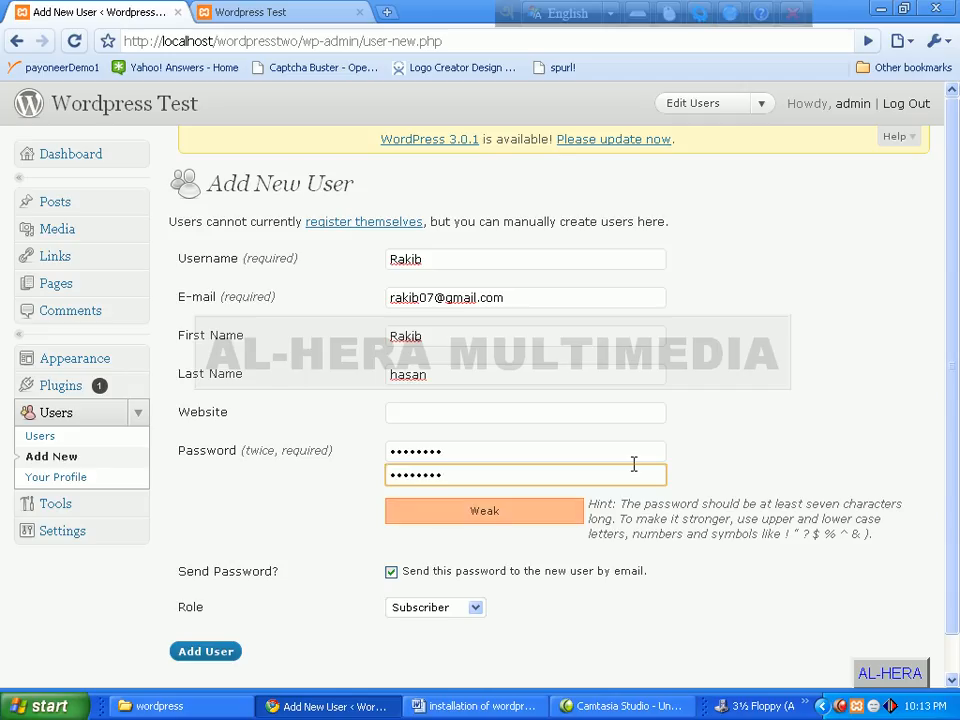
scroll(535, 461, "down", 1)
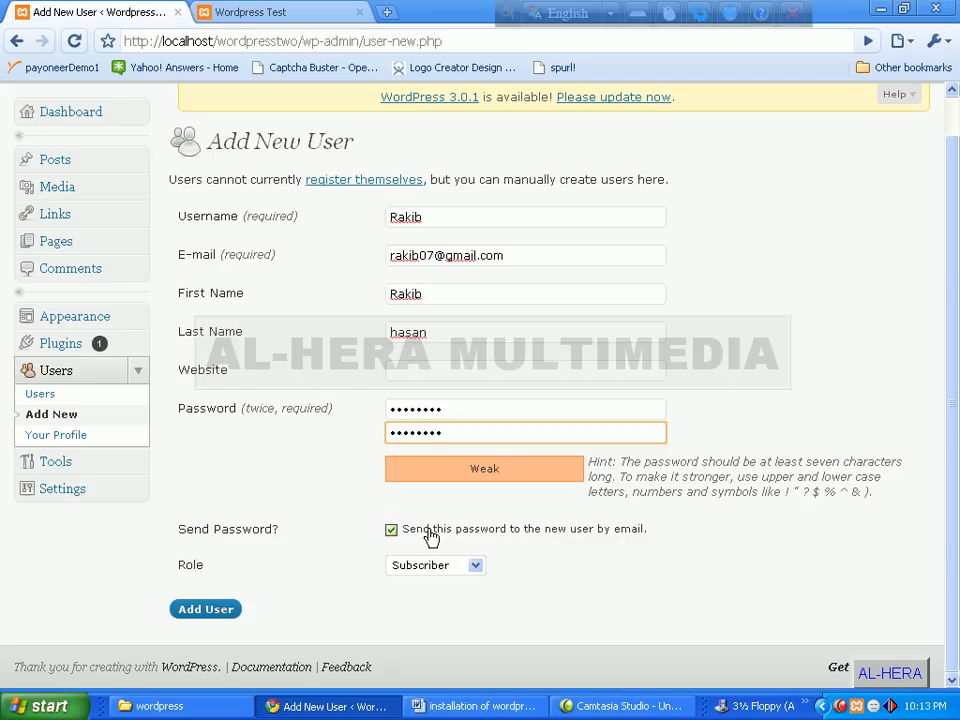
- Untick sending the password by e-mail and set the new user's role to Author
left_click(391, 531)
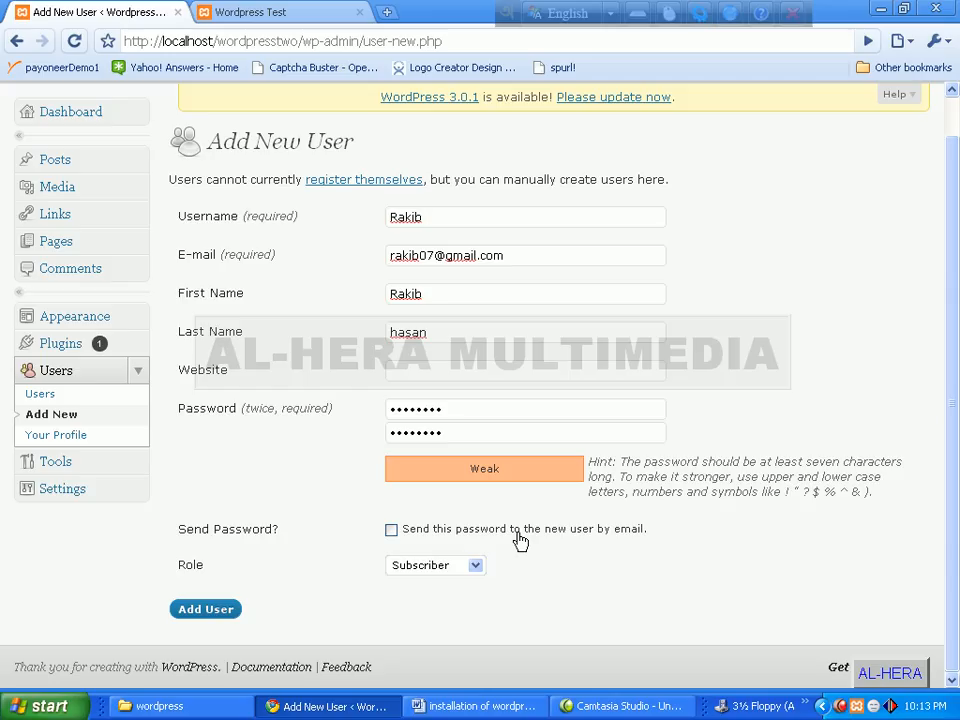
left_click(392, 532)
left_click(392, 532)
mouse_move(385, 257)
left_mouse_down()
mouse_move(535, 256)
mouse_move(388, 256)
left_mouse_up()
left_click(535, 256)
left_click(388, 256)
left_click(476, 566)
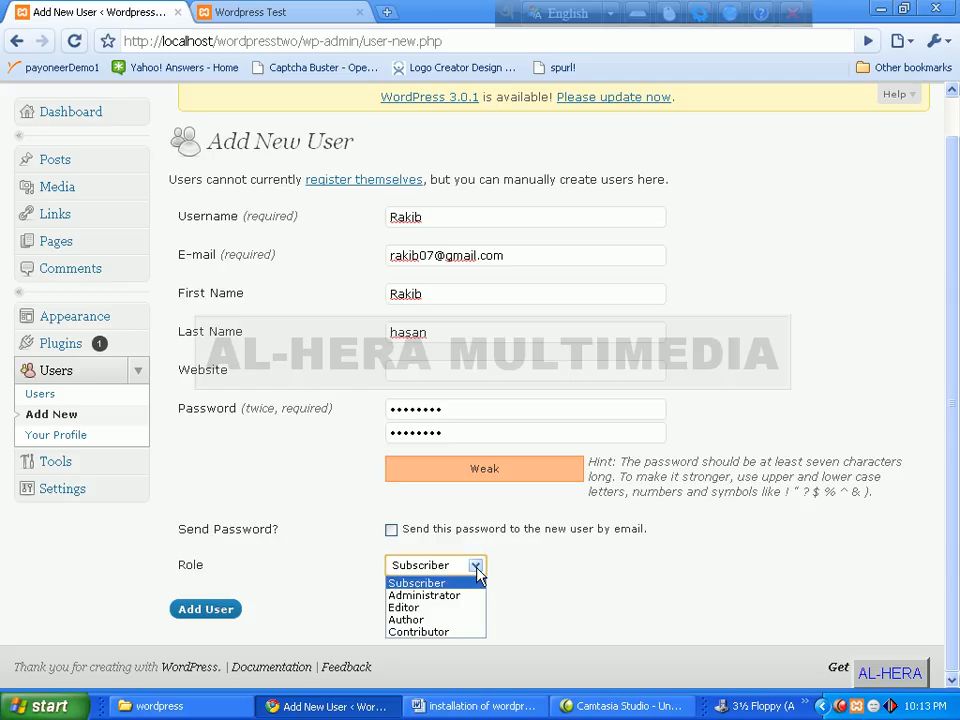
left_click(420, 621)
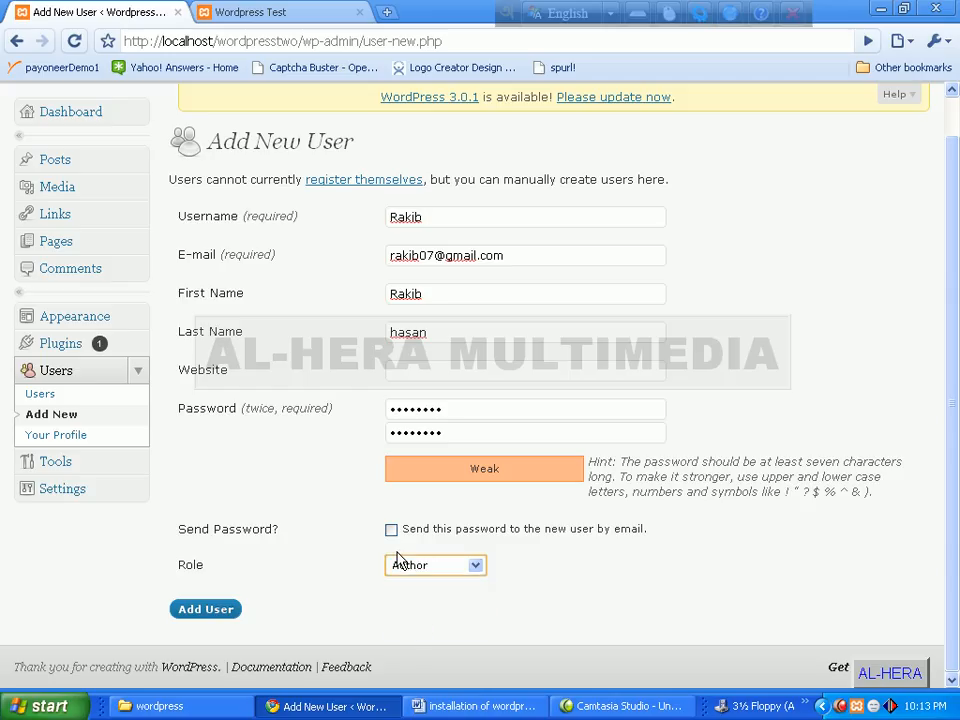
- Submit the form with Add User and return to the Users list to see the new Author beside admin
left_click(204, 610)
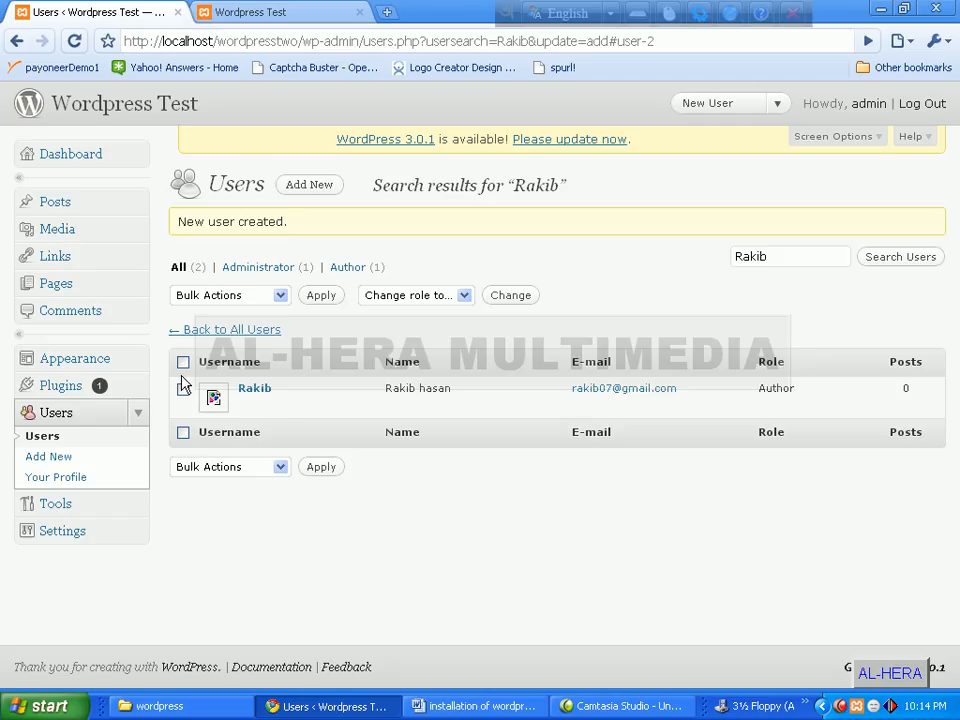
left_click(68, 414)
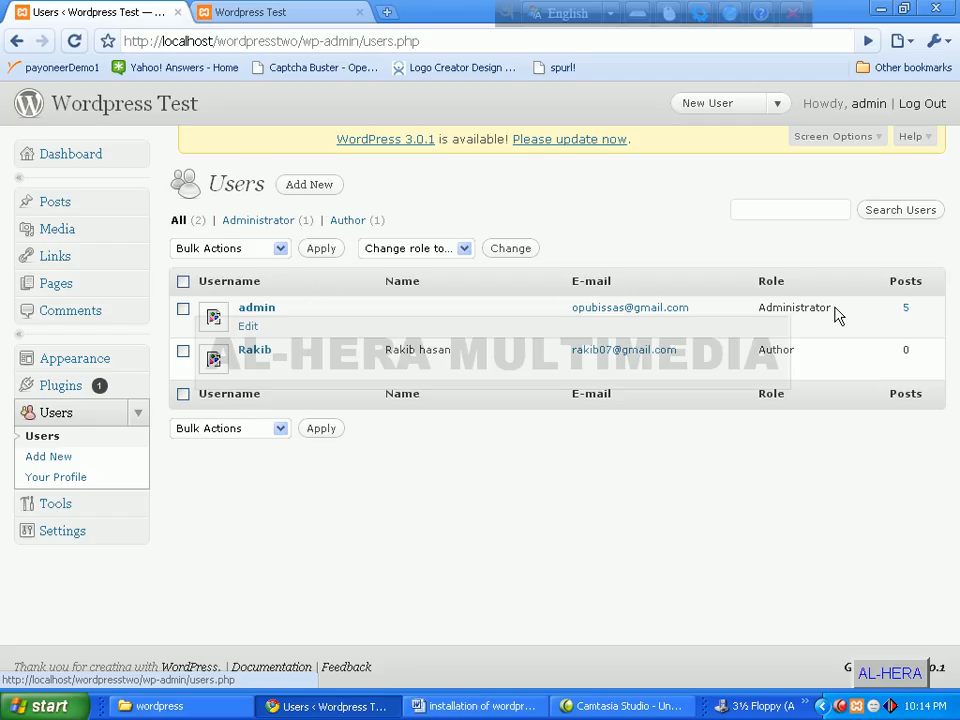
left_click_drag(833, 310, 782, 308)
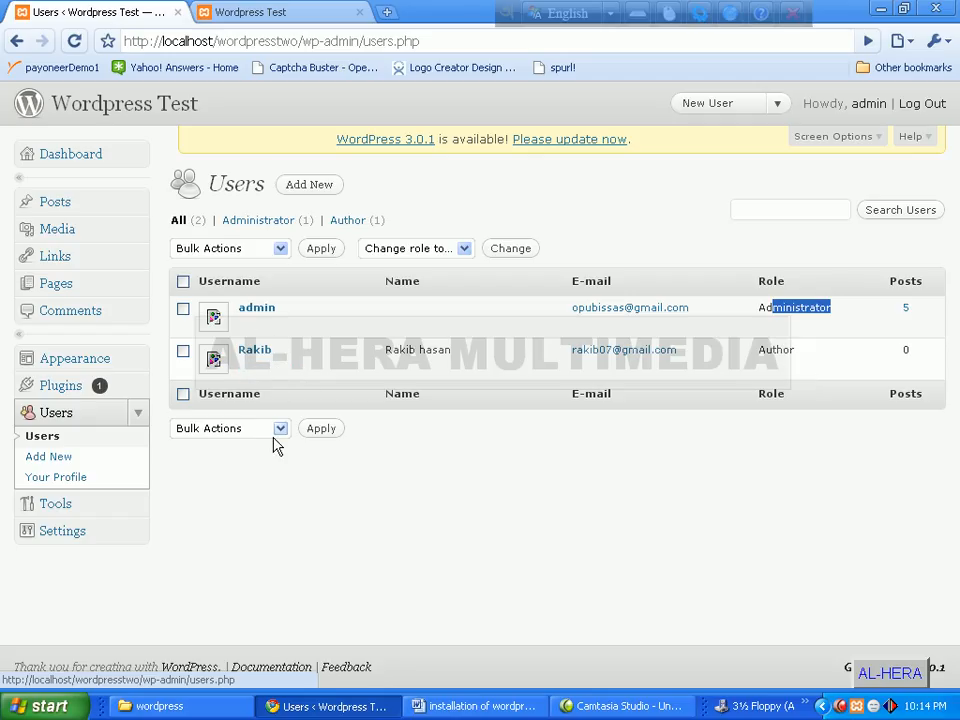
left_click(281, 249)
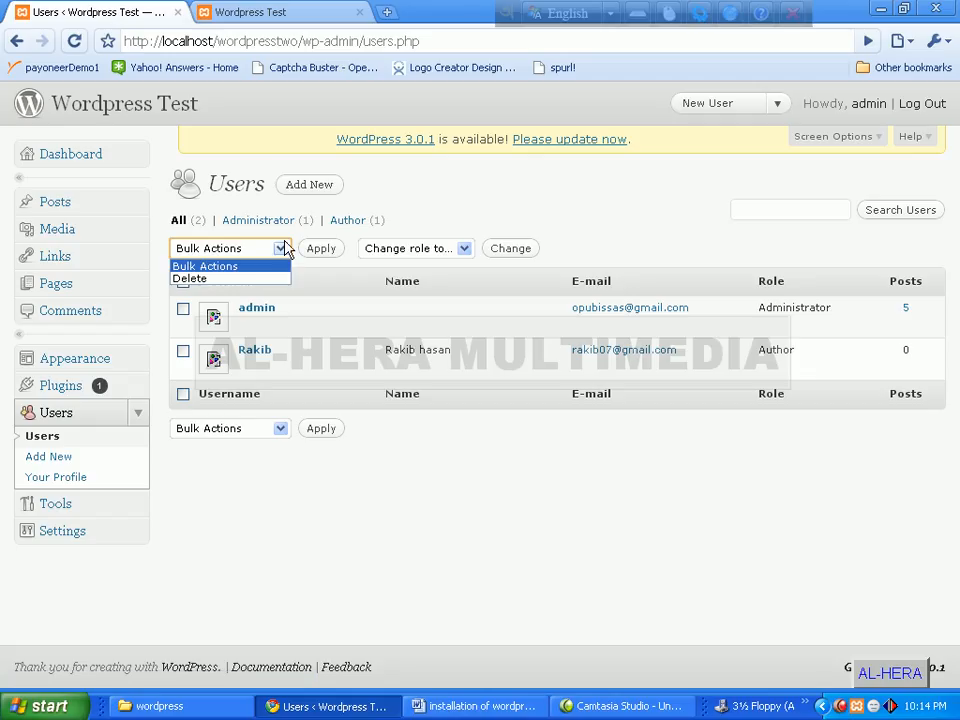
left_click(281, 249)
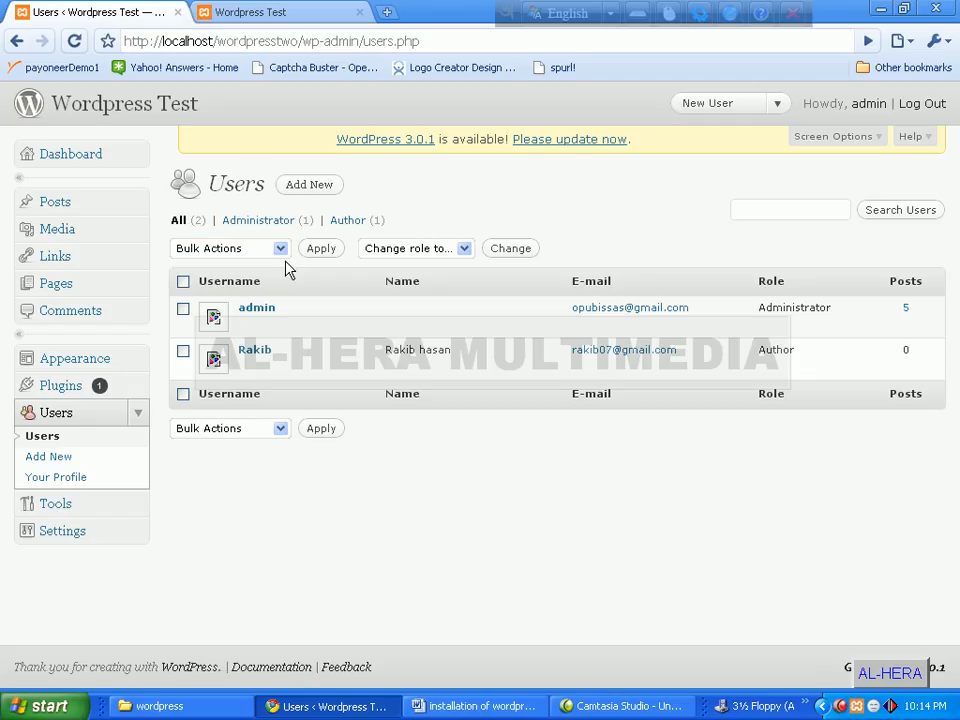